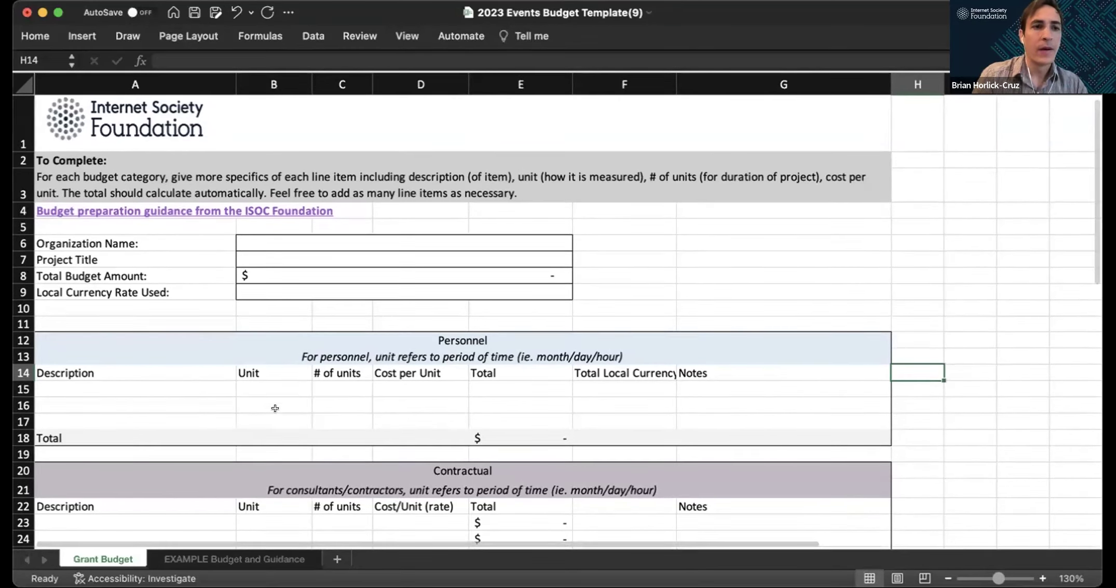
# Step: Review the Grant Budget sheet's instructions, header fields and category tables from Personnel through Indirect Costs
pyautogui.hscroll(-1, 276, 409)
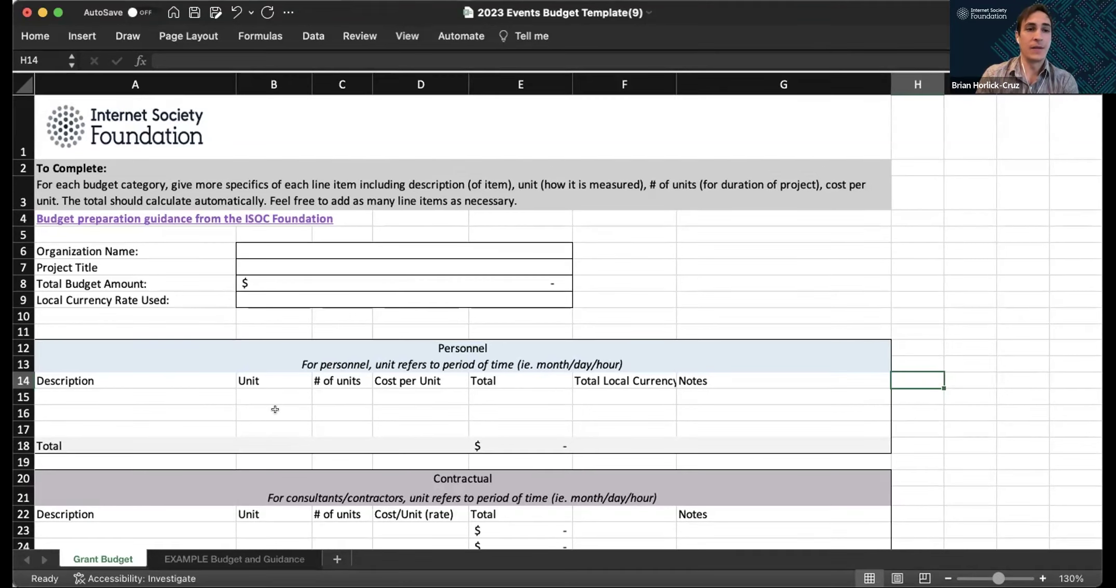
pyautogui.scroll(-1, 276, 409)
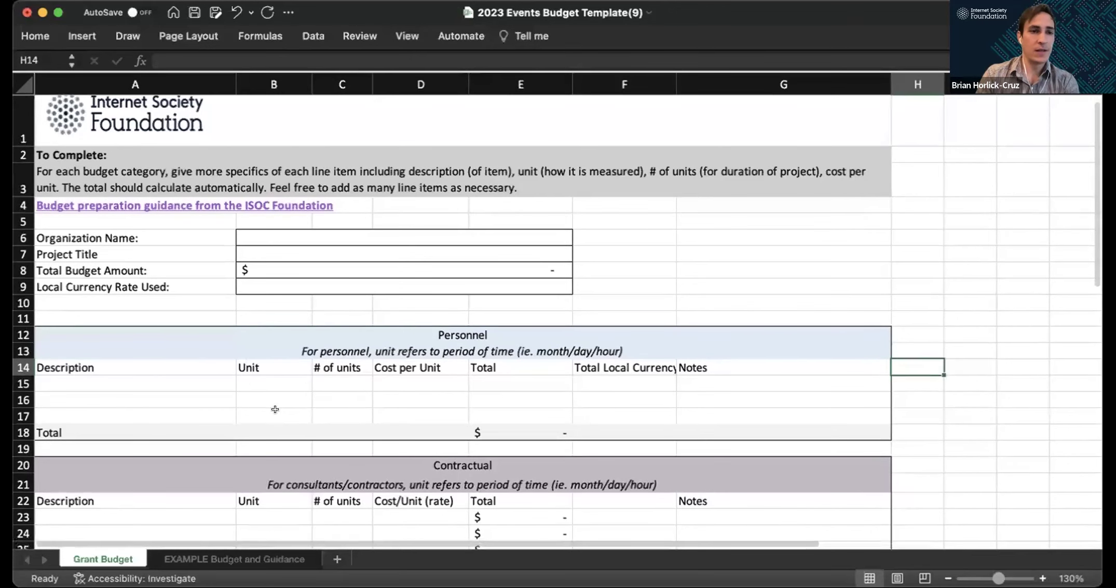
pyautogui.scroll(1, 275, 409)
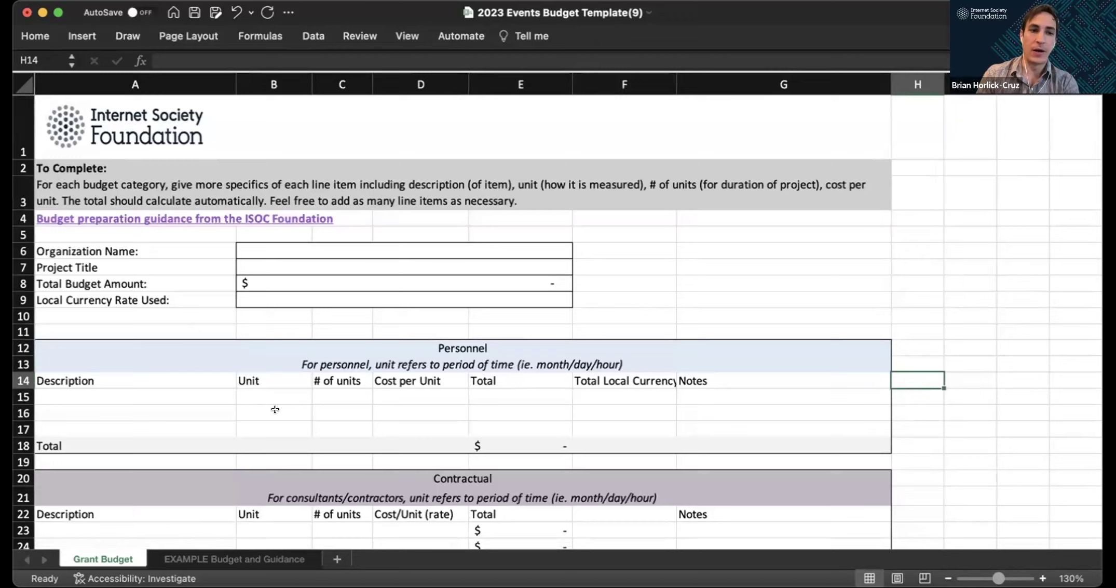
pyautogui.scroll(-2, 275, 409)
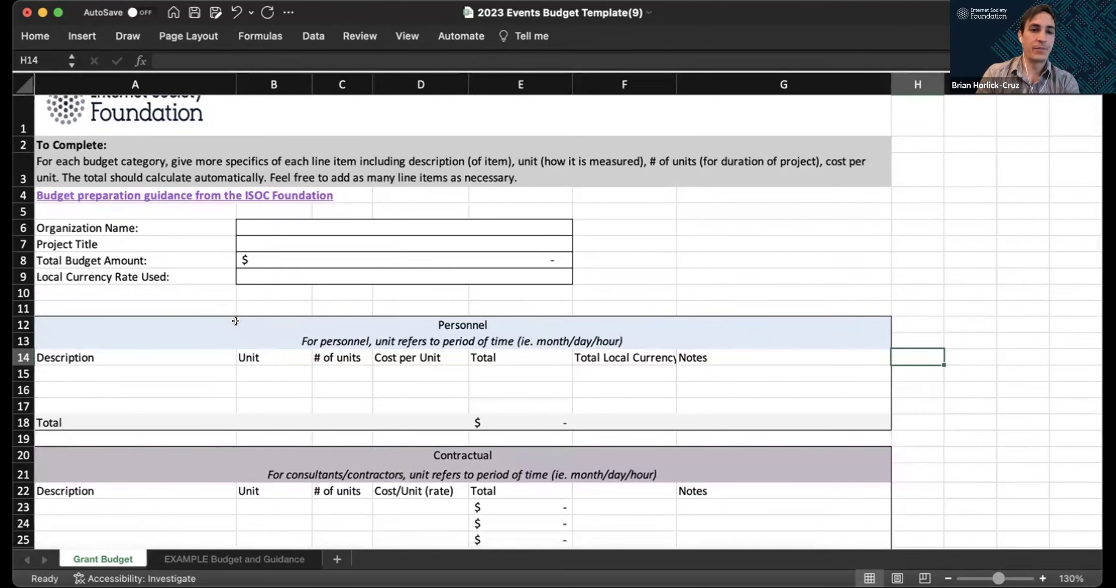
pyautogui.scroll(-10, 236, 321)
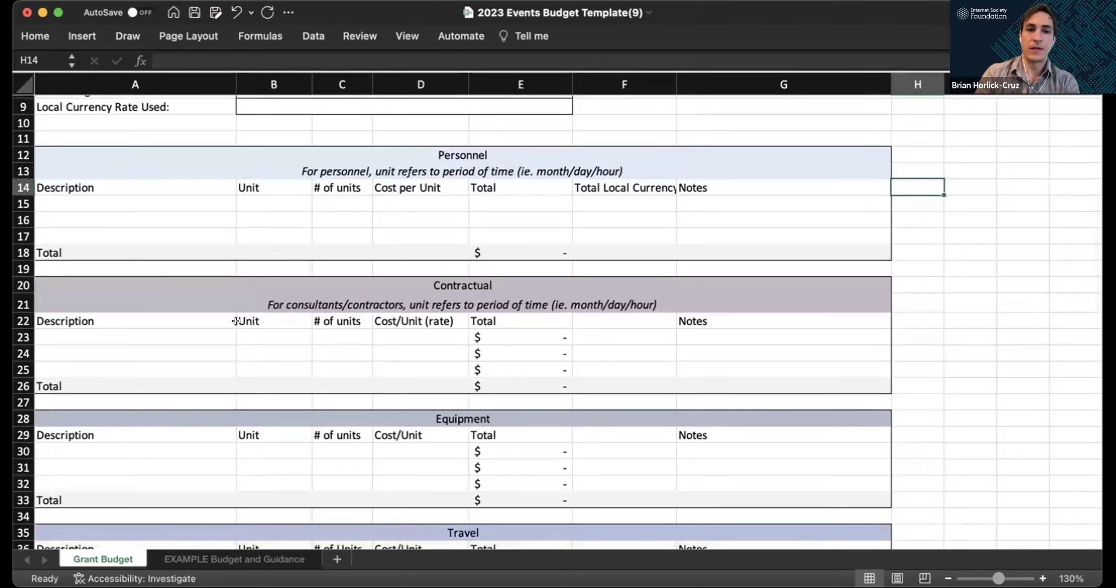
pyautogui.scroll(-1, 236, 321)
pyautogui.scroll(-7, 236, 321)
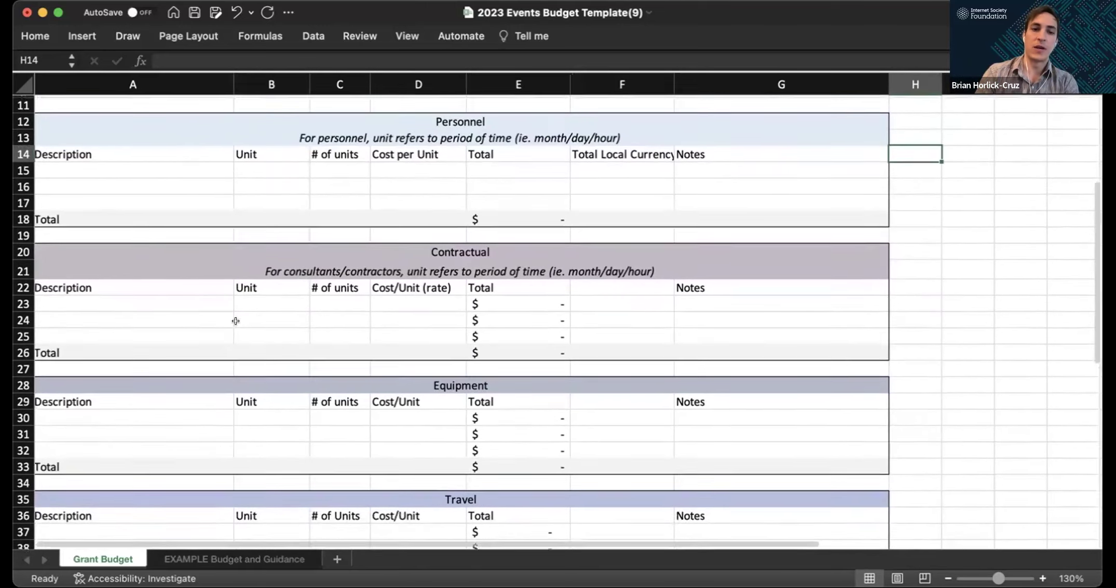
pyautogui.scroll(-14, 236, 321)
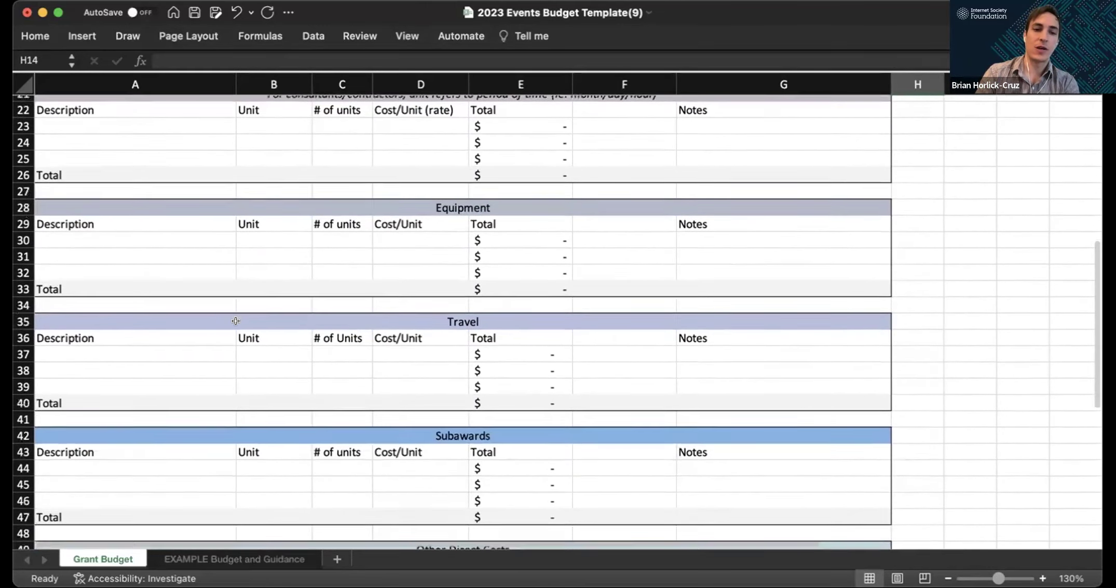
pyautogui.scroll(-4, 236, 321)
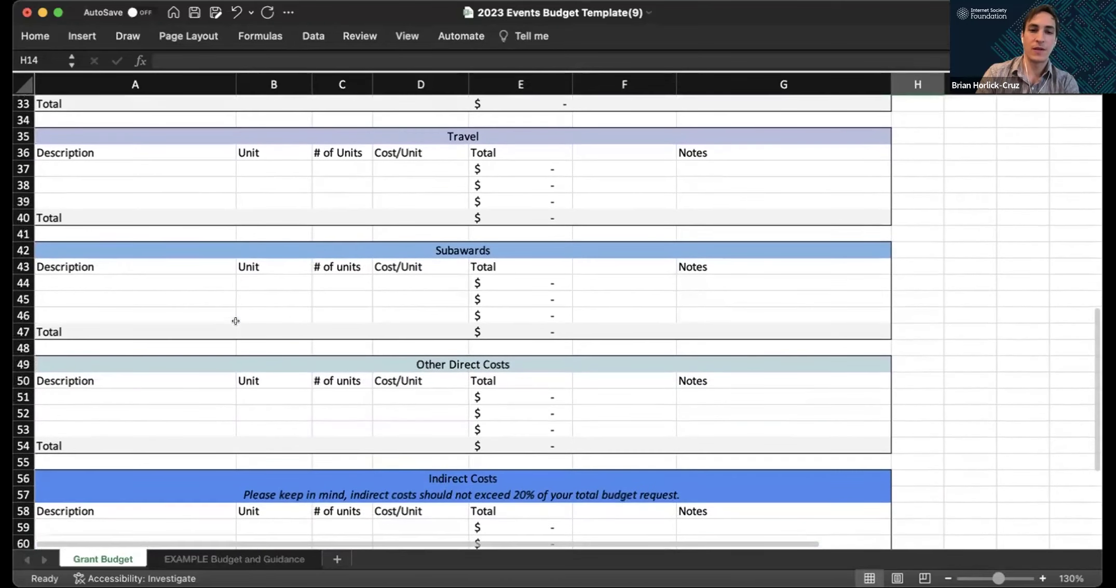
pyautogui.scroll(-1, 236, 321)
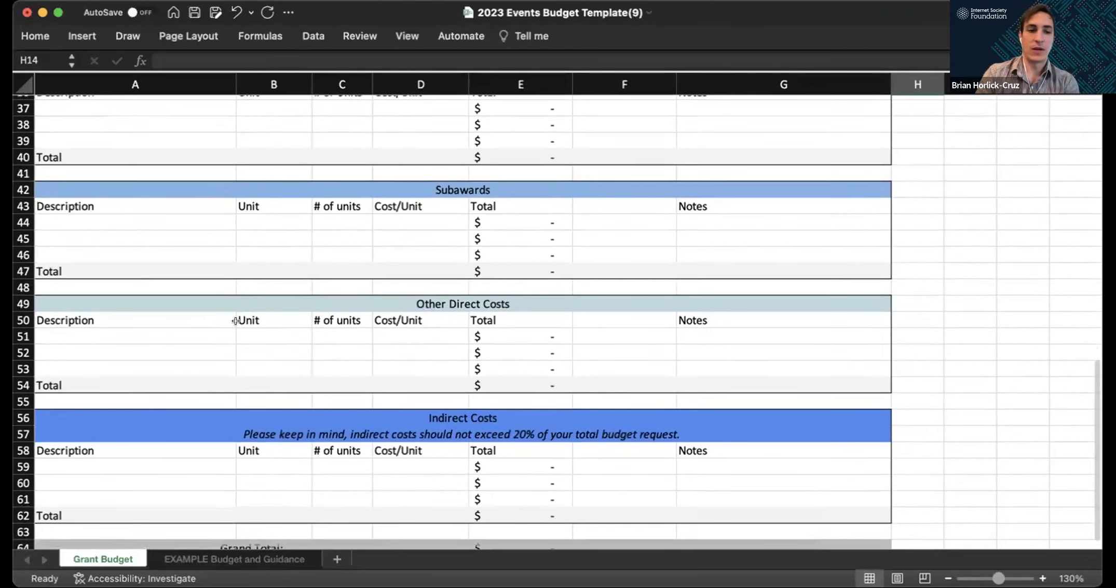
pyautogui.scroll(19, 236, 321)
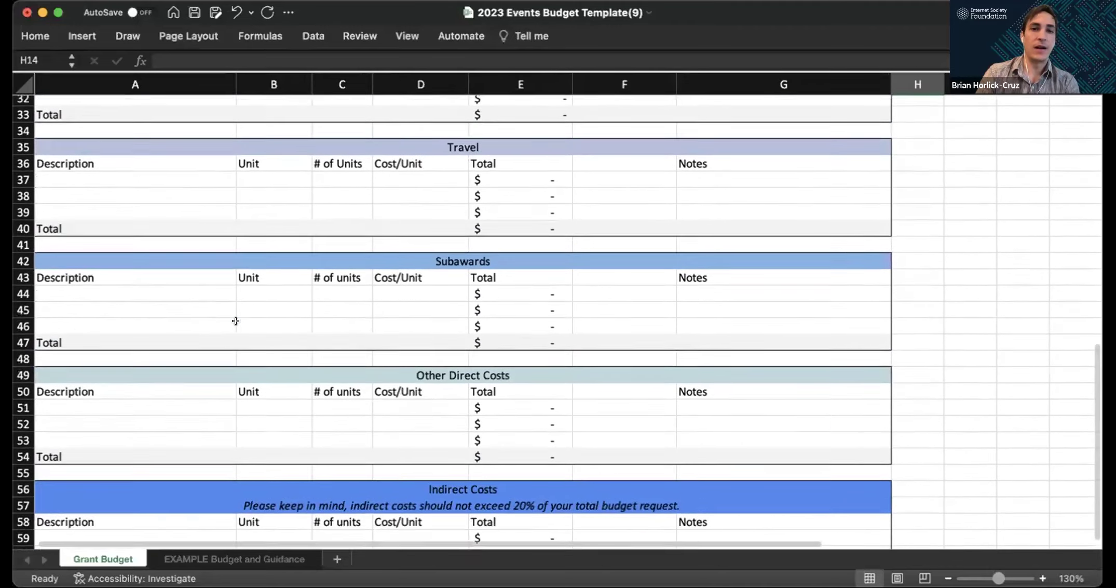
pyautogui.scroll(11, 236, 321)
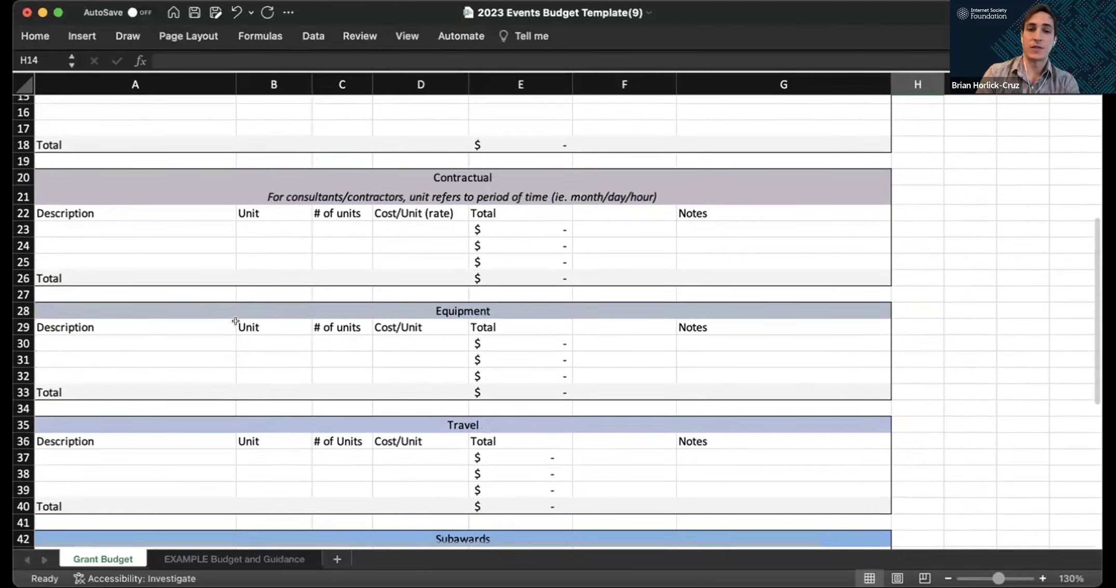
pyautogui.scroll(5, 235, 321)
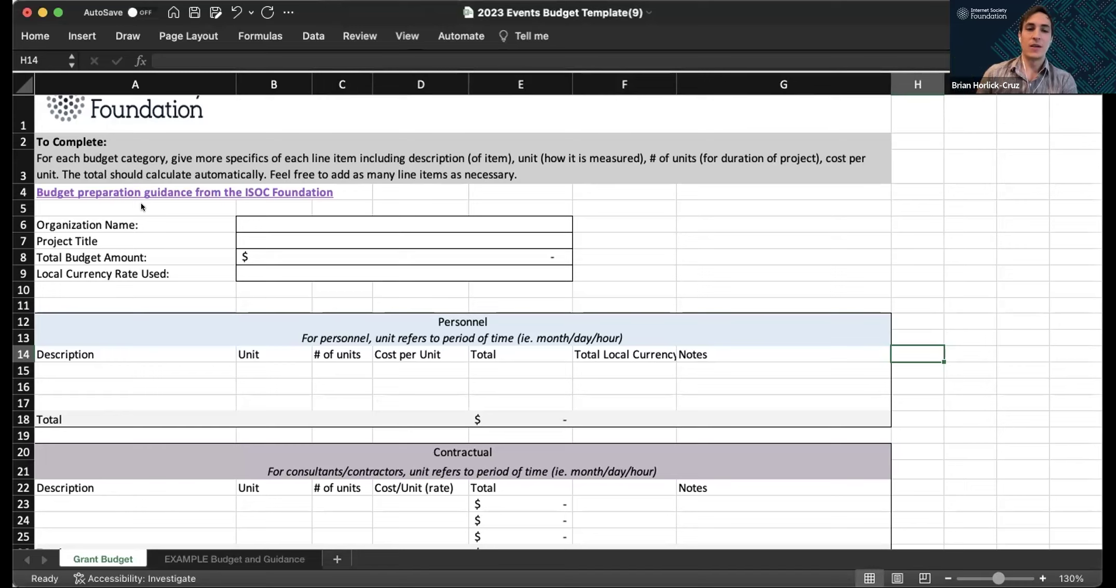
# Step: Open the EXAMPLE Budget and Guidance sheet and examine its sample Personnel, Contractual, Equipment and Travel entries with their guidance notes
pyautogui.scroll(-3, 164, 324)
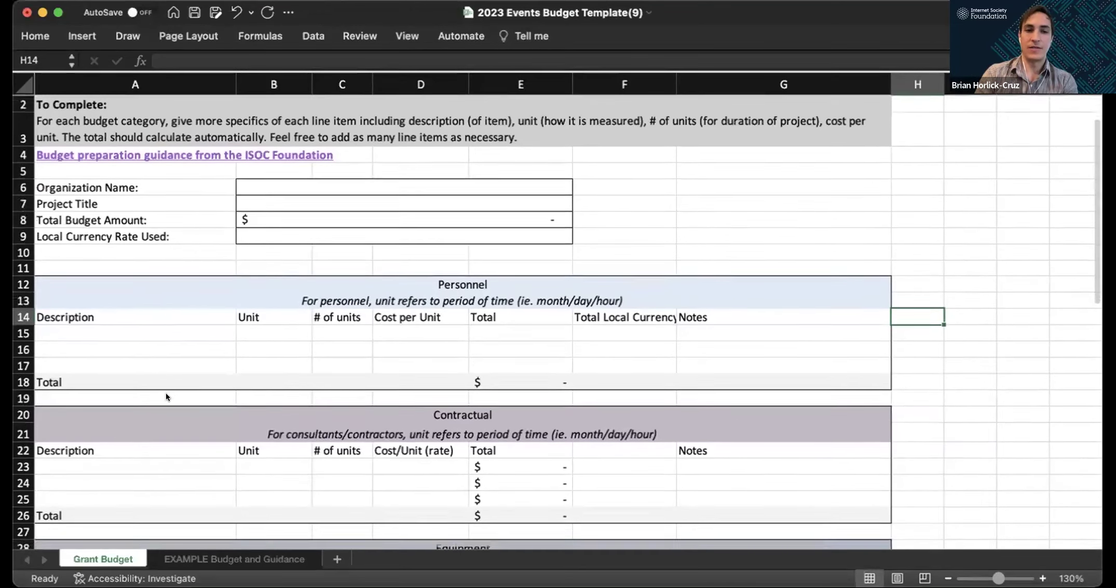
pyautogui.scroll(-2, 166, 396)
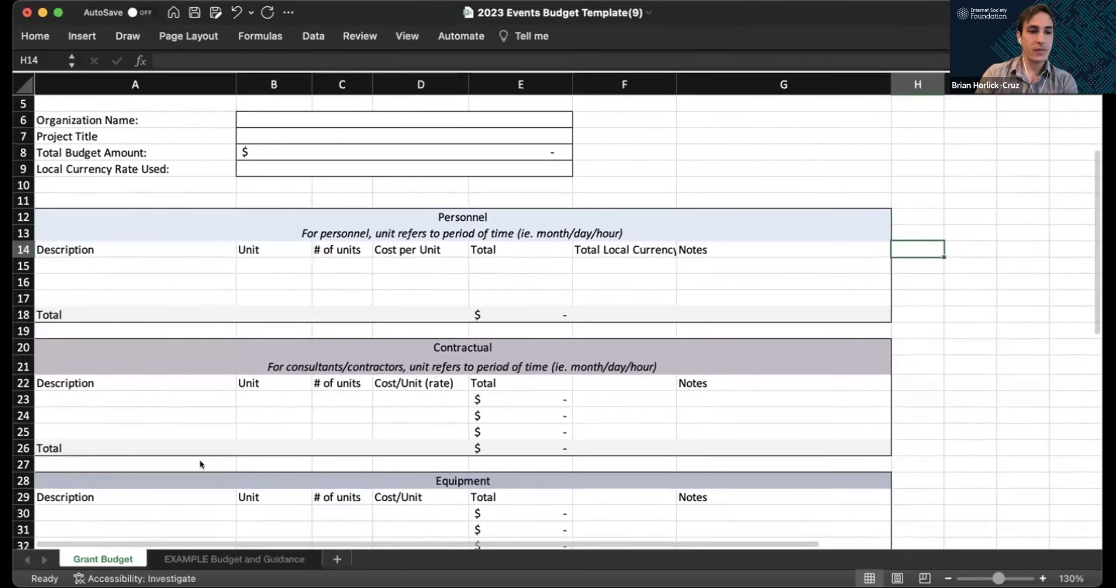
pyautogui.click(207, 557)
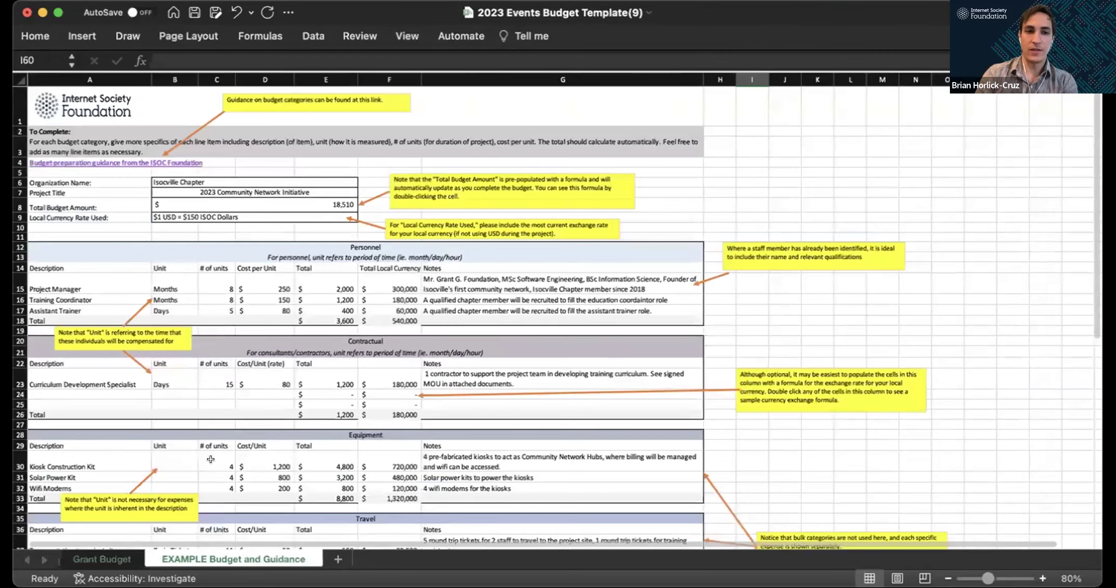
pyautogui.scroll(3, 344, 457)
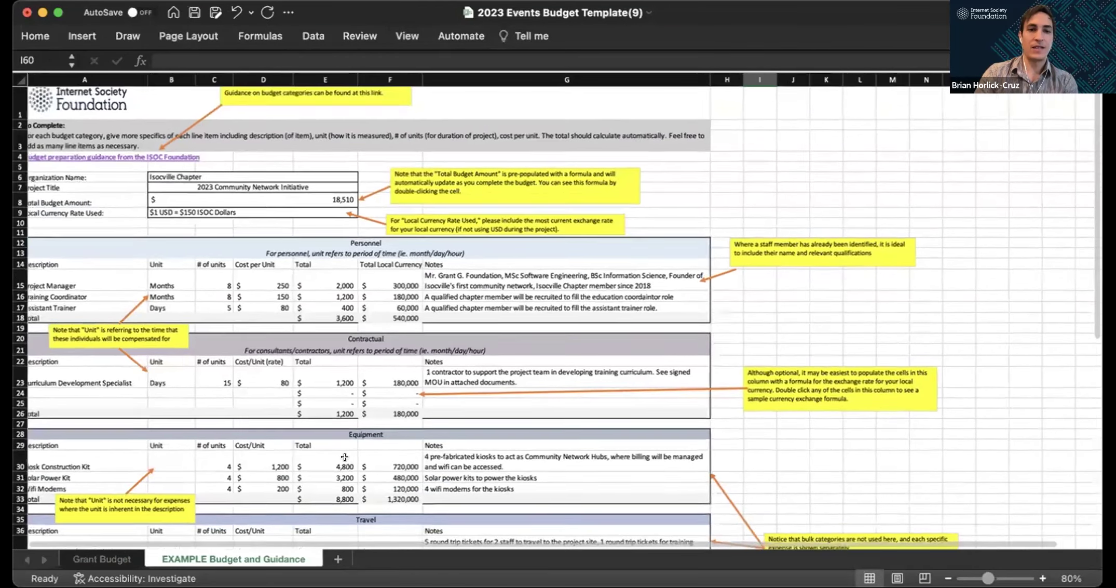
pyautogui.scroll(1, 344, 456)
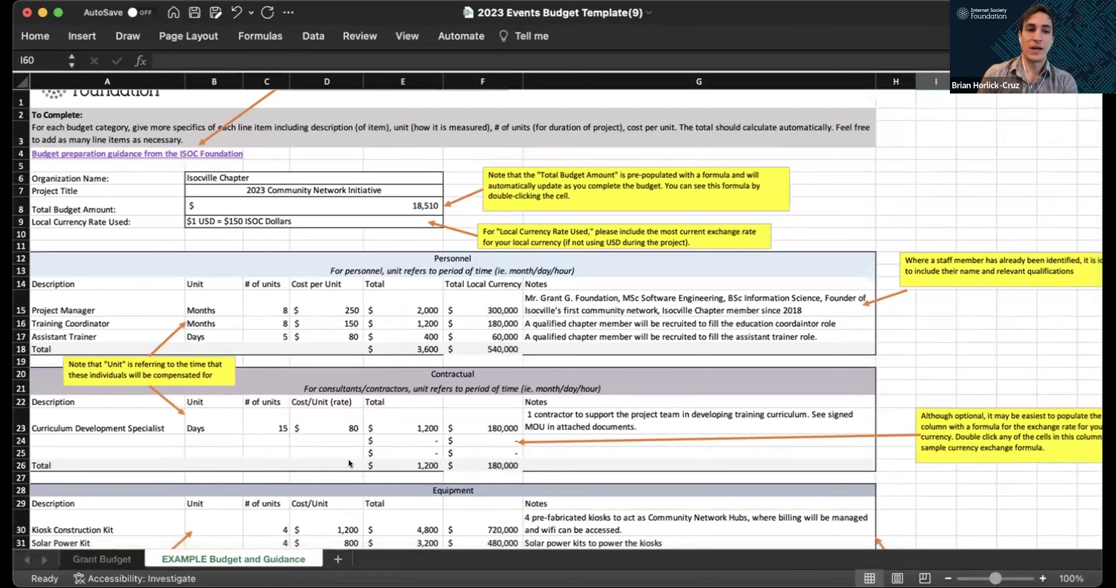
pyautogui.scroll(-2, 349, 463)
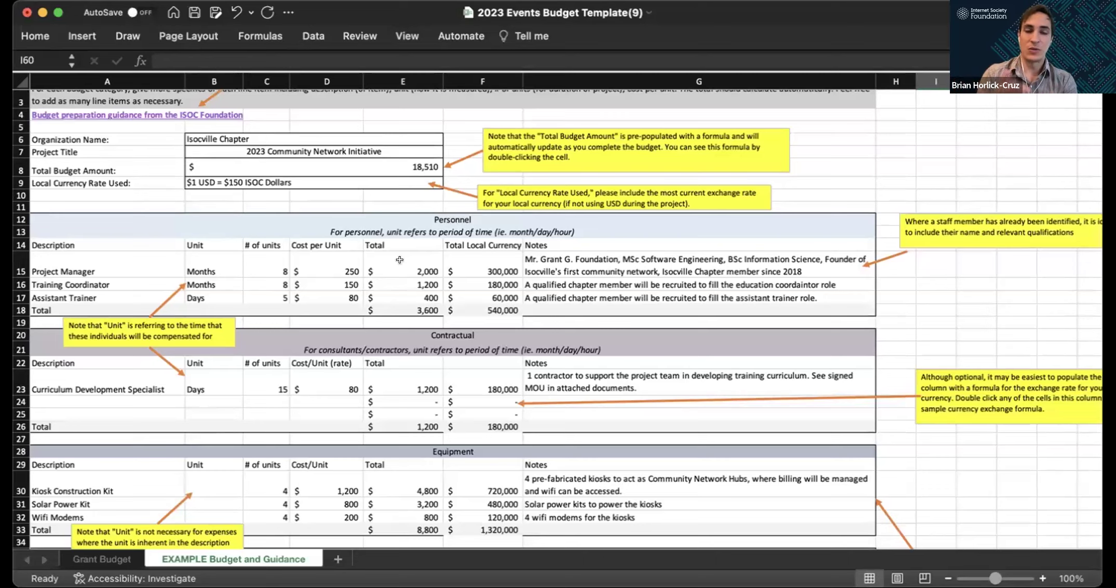
pyautogui.scroll(-3, 412, 382)
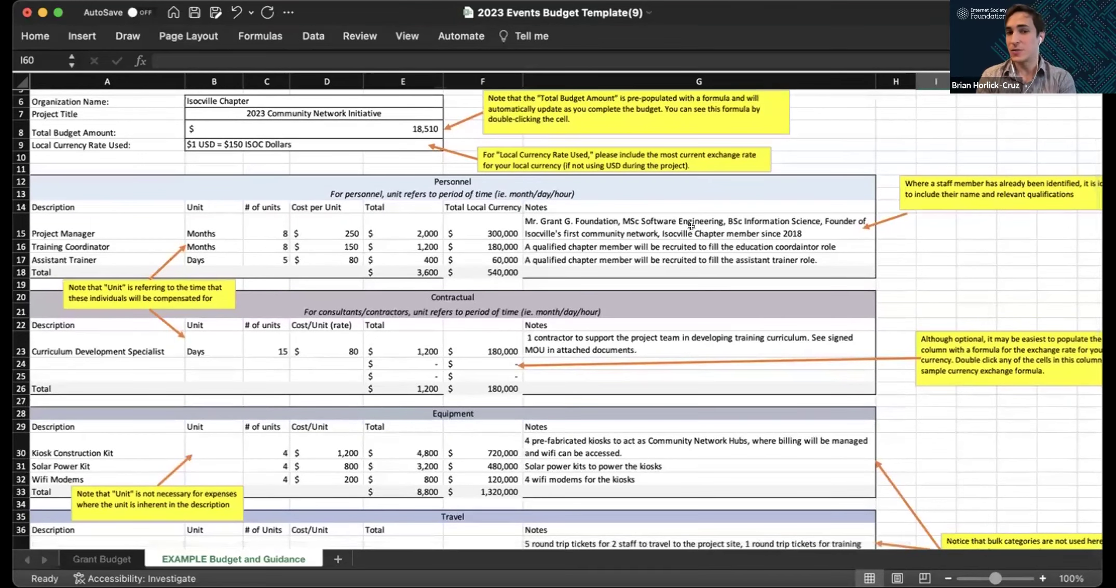
pyautogui.scroll(-1, 701, 257)
pyautogui.scroll(-1, 702, 258)
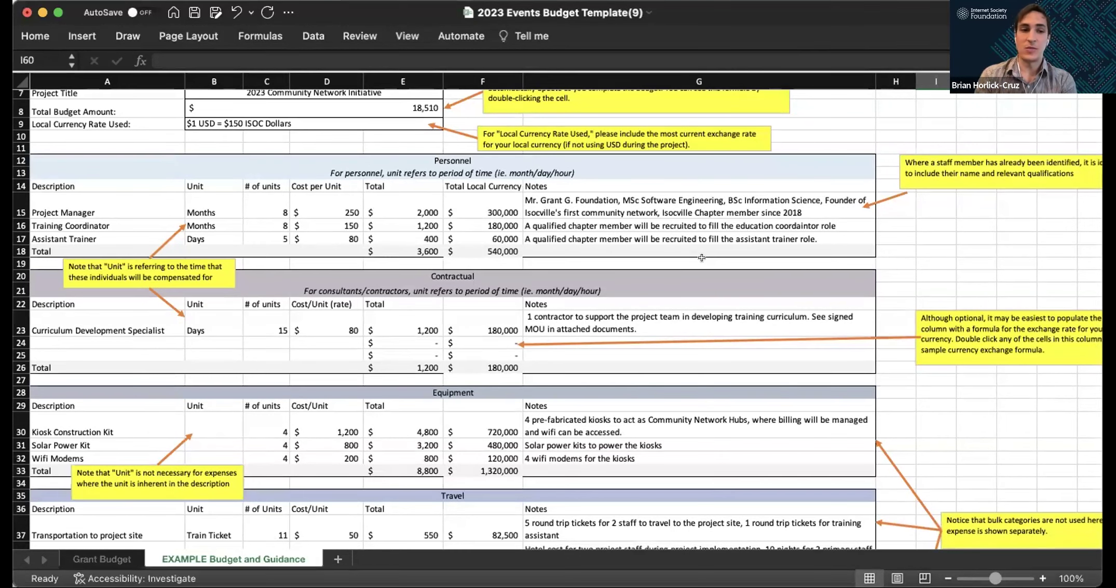
pyautogui.scroll(-5, 702, 258)
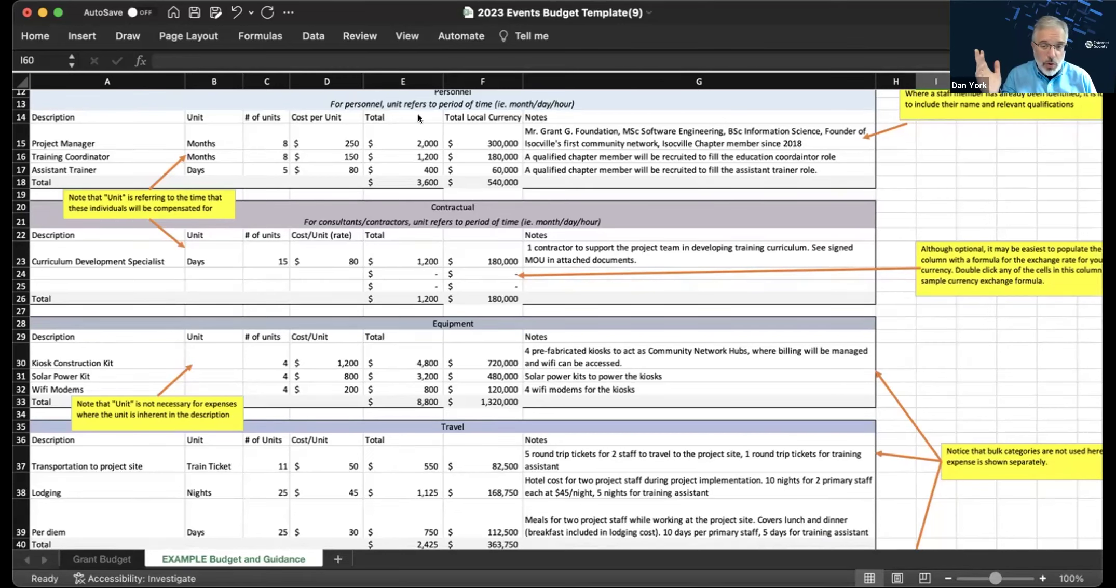
# Step: Return to the Grant Budget sheet and look over its header fields and blank category tables down to Subawards
pyautogui.click(106, 557)
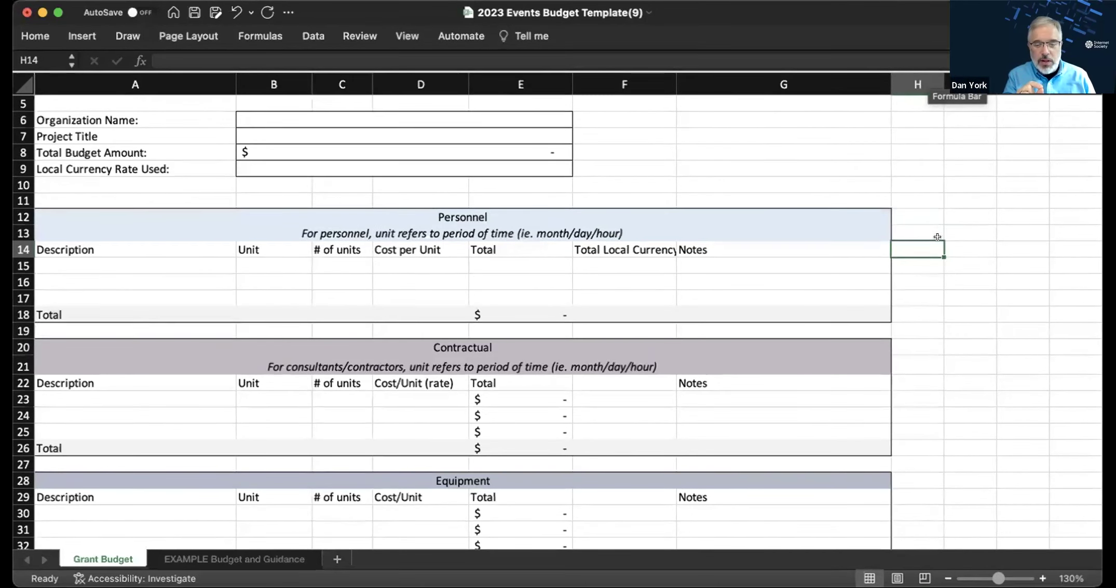
pyautogui.scroll(5, 967, 274)
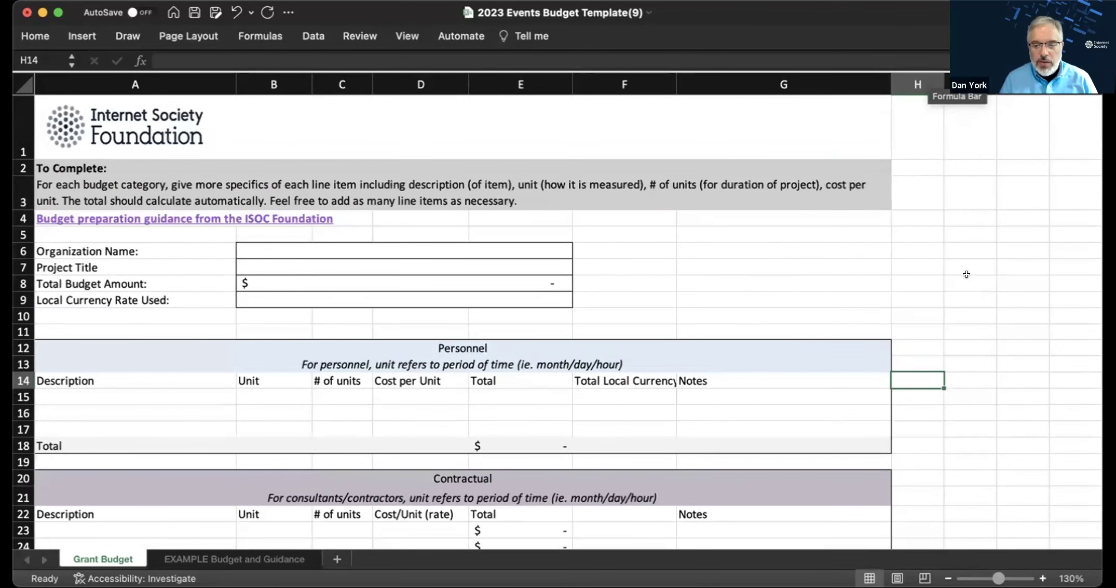
pyautogui.scroll(-5, 967, 274)
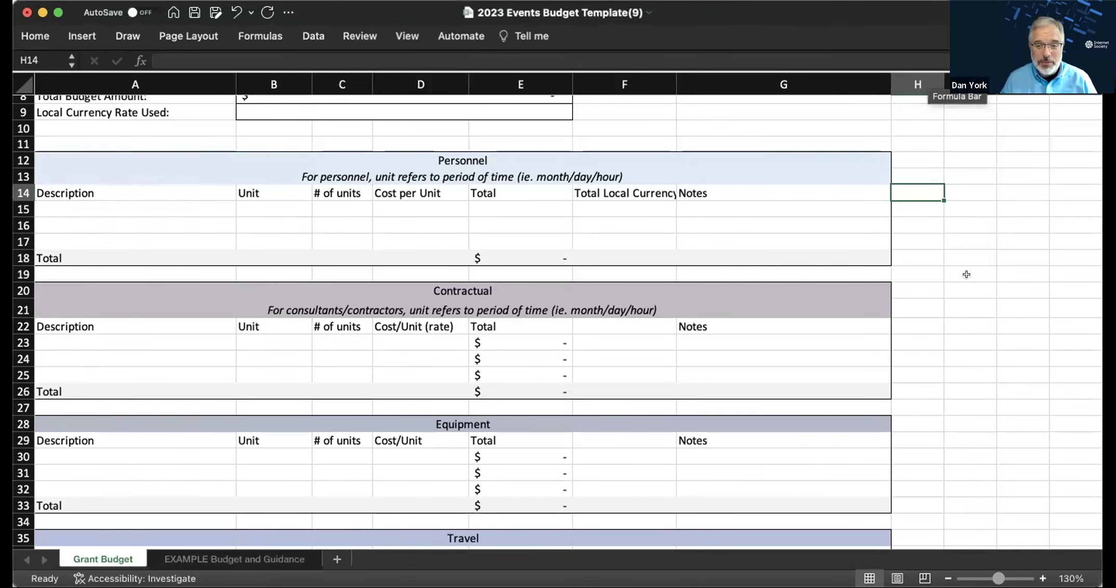
pyautogui.scroll(-2, 967, 274)
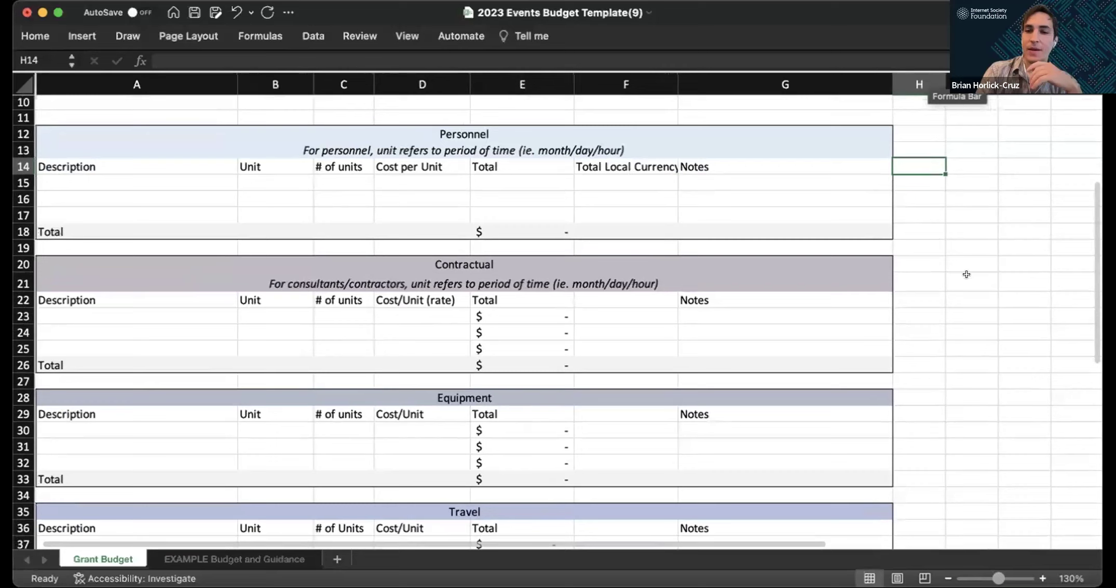
pyautogui.scroll(-2, 966, 274)
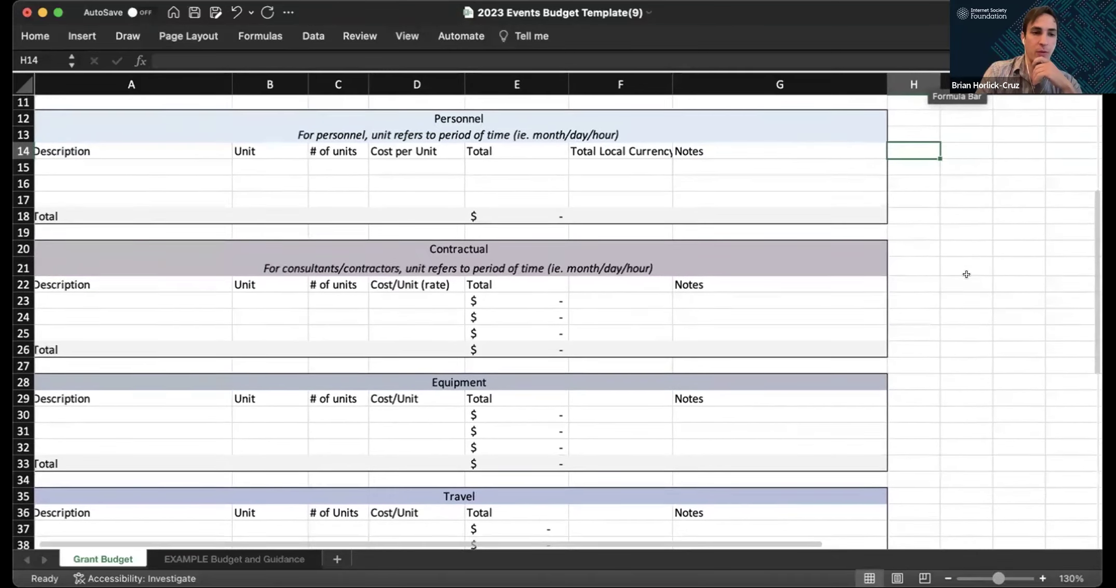
pyautogui.scroll(-5, 966, 274)
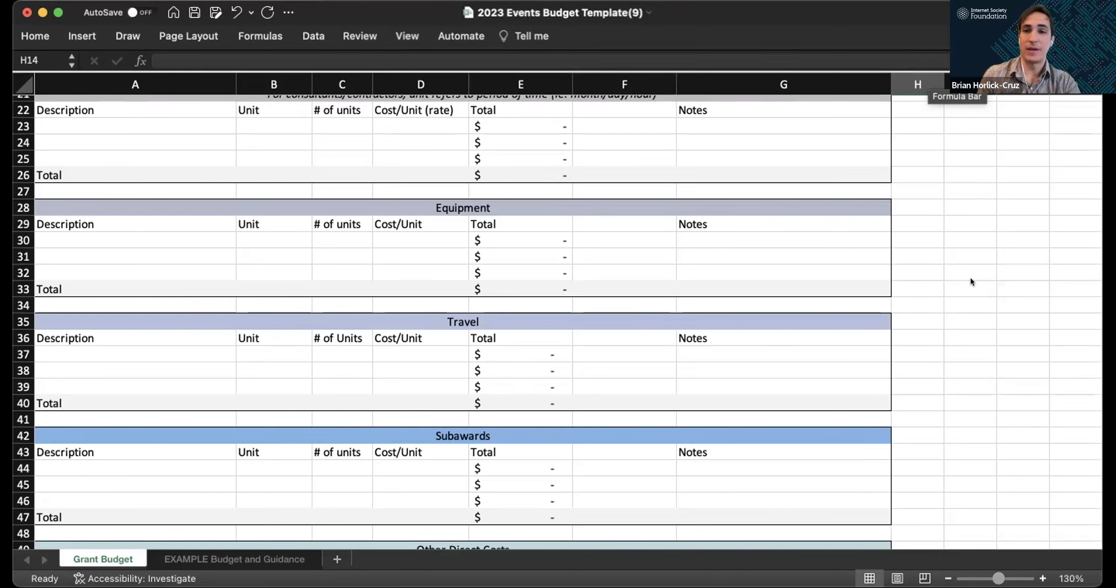
pyautogui.scroll(10, 971, 282)
# Step: Switch to the Standardized_3Tab_Financial_Report workbook and examine the SUMMARY sheet's header, budget categories, expense columns and funds received section
pyautogui.scroll(-1, 971, 282)
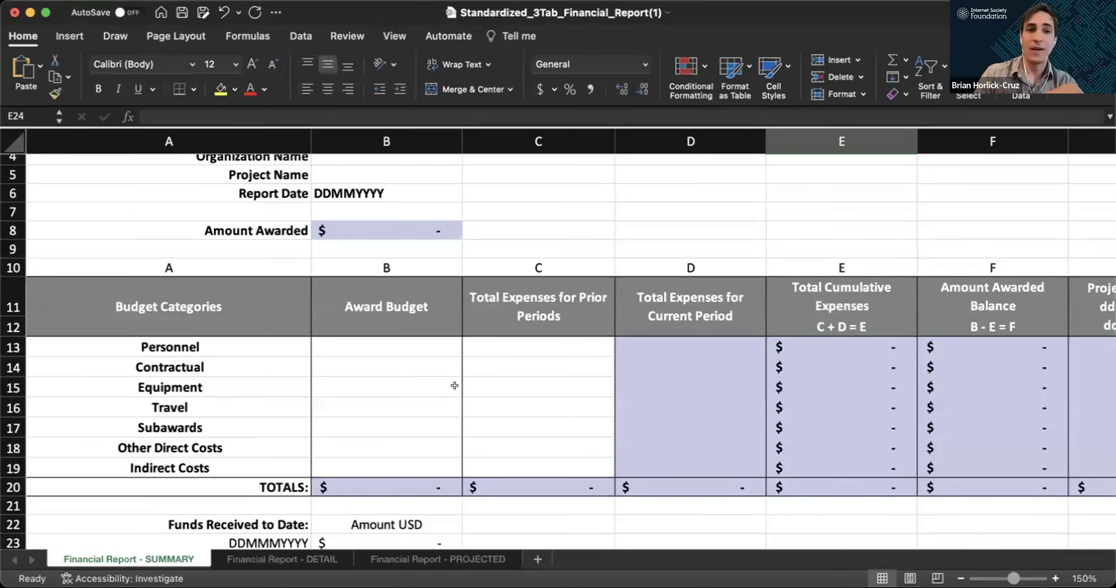
pyautogui.scroll(5, 455, 385)
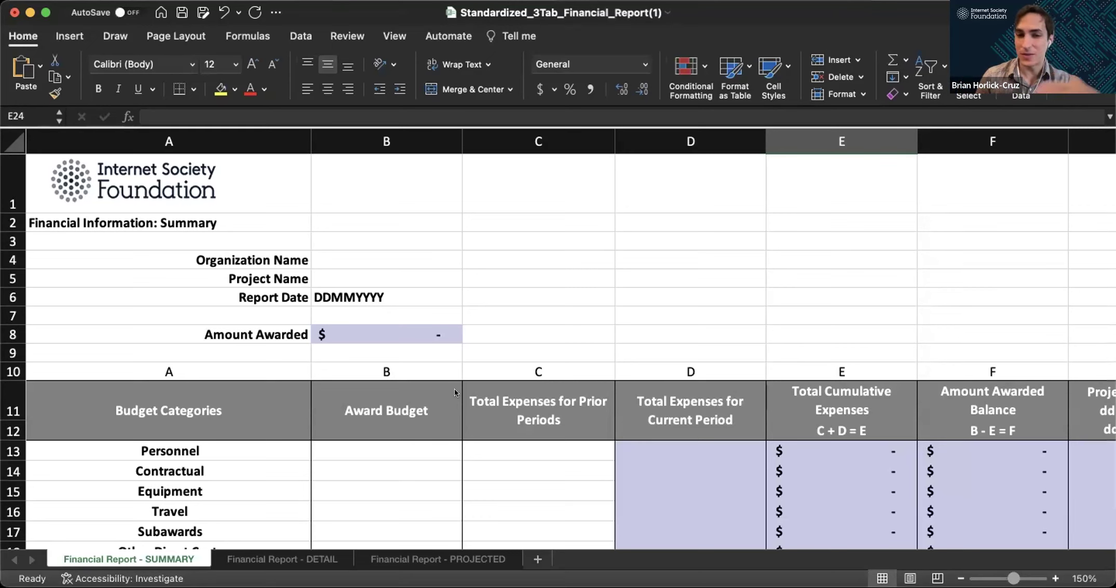
pyautogui.scroll(-5, 455, 392)
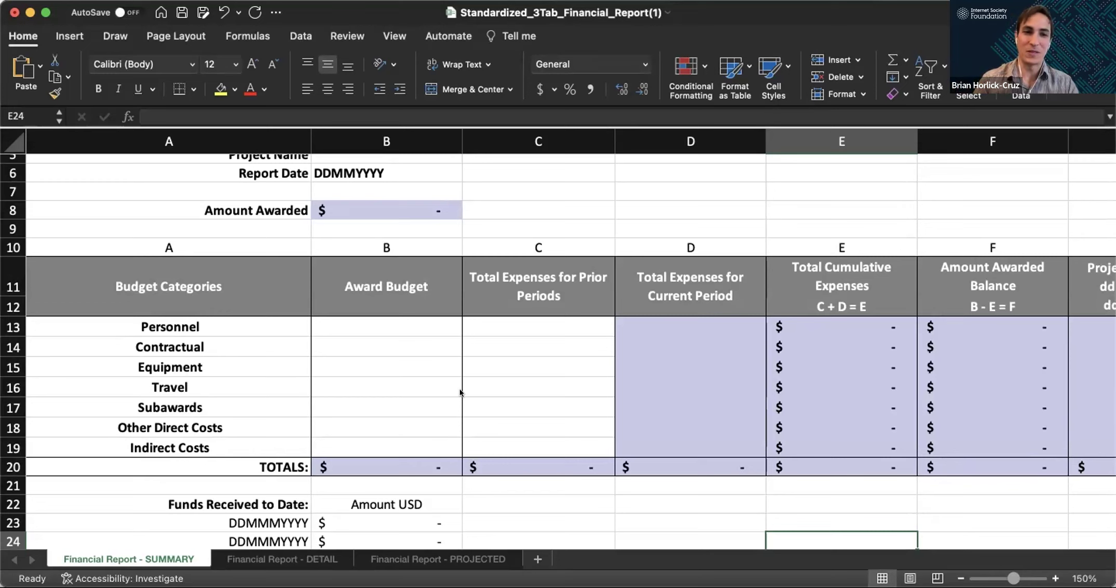
pyautogui.scroll(-2, 460, 392)
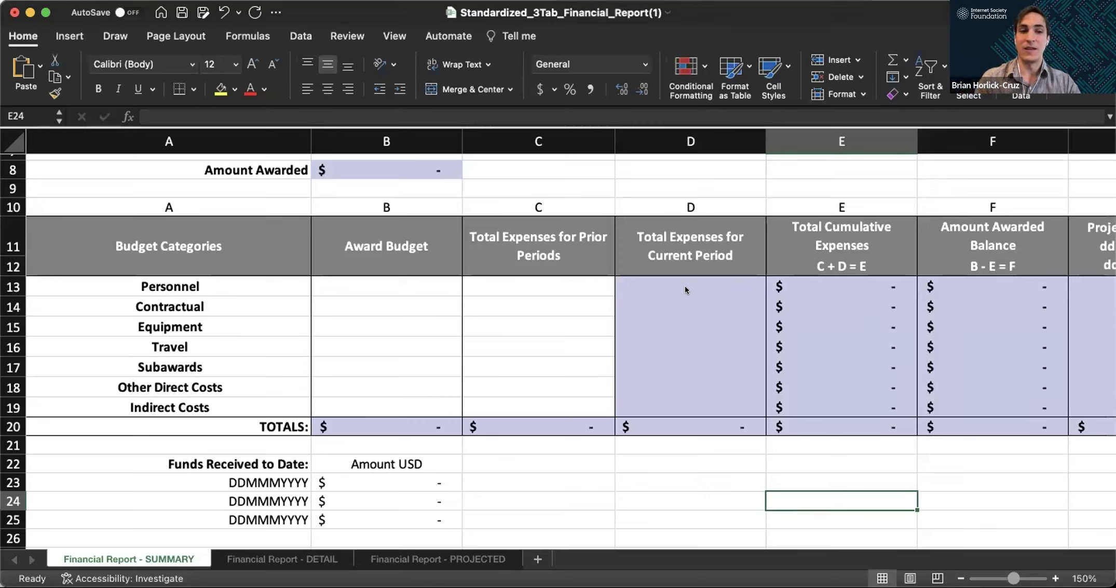
pyautogui.scroll(-1, 686, 290)
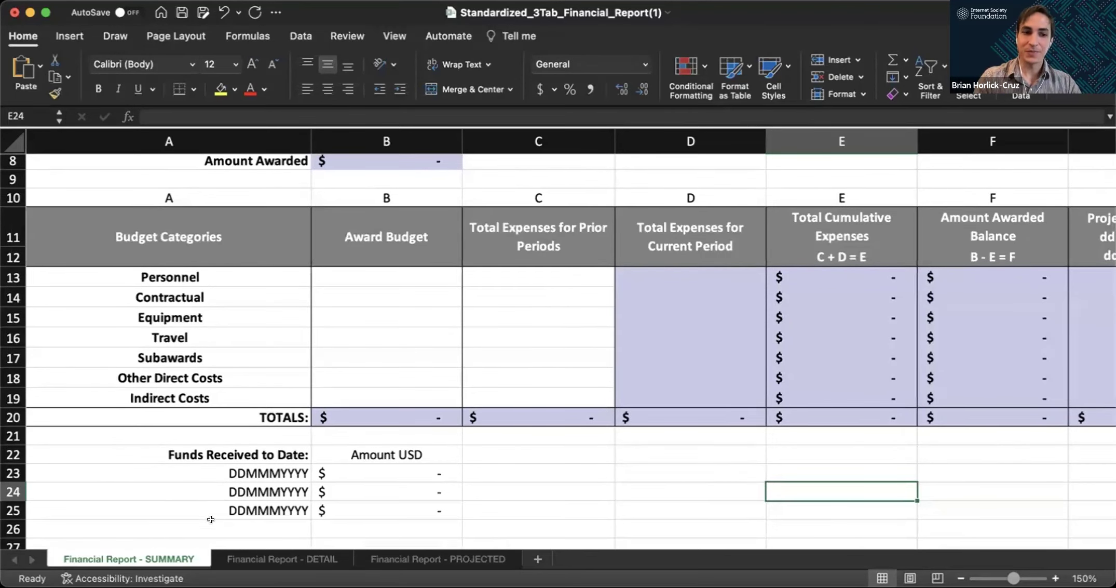
# Step: Open the Financial Report - DETAIL sheet and examine its column instructions and the Personnel, Contractual, Equipment and Travel expense tables
pyautogui.click(244, 555)
pyautogui.scroll(-5, 262, 473)
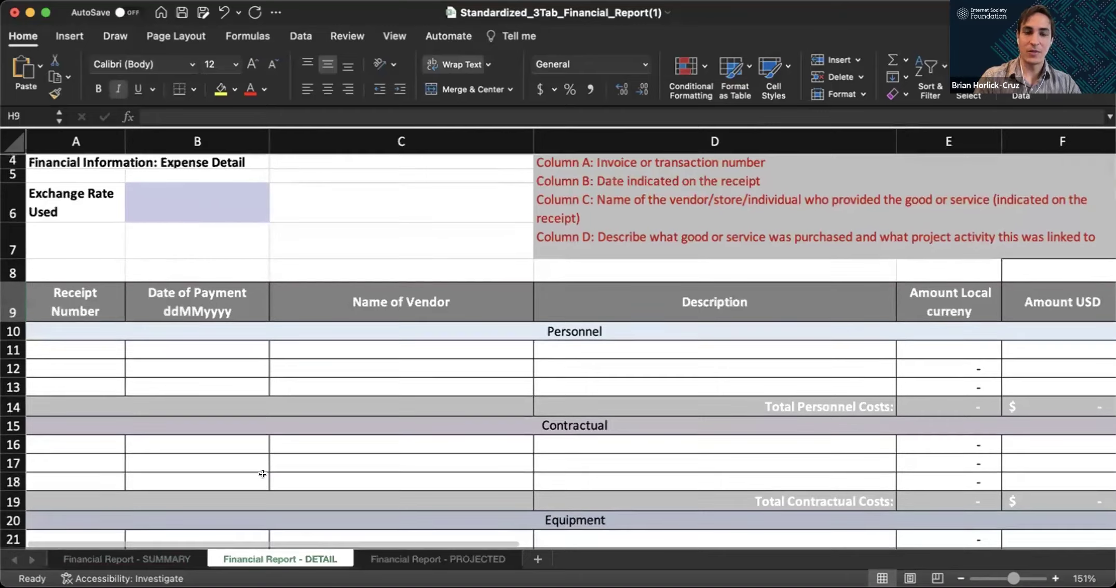
pyautogui.scroll(-3, 263, 473)
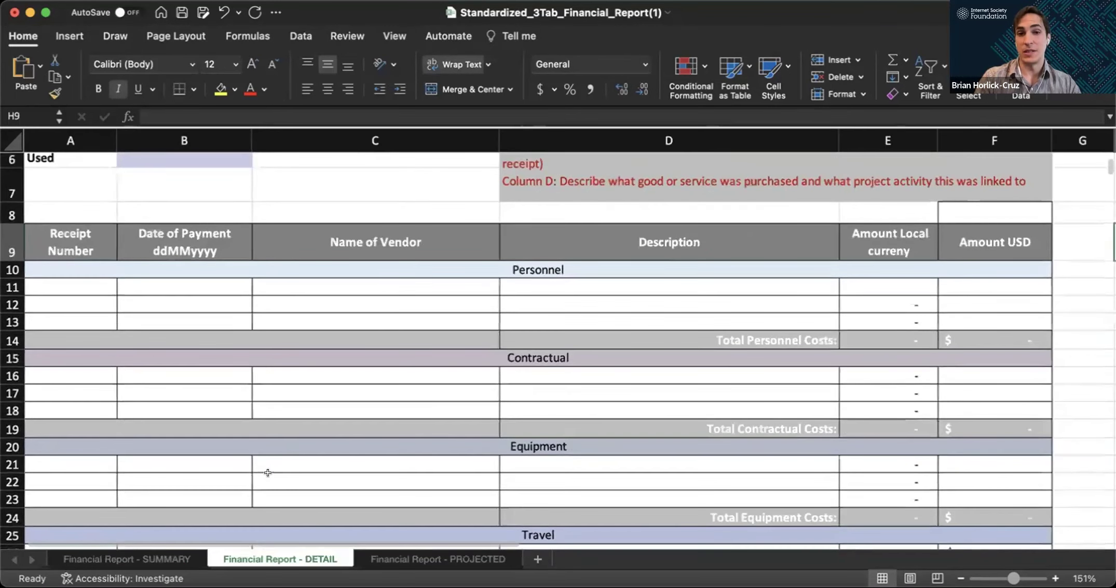
pyautogui.scroll(-1, 268, 479)
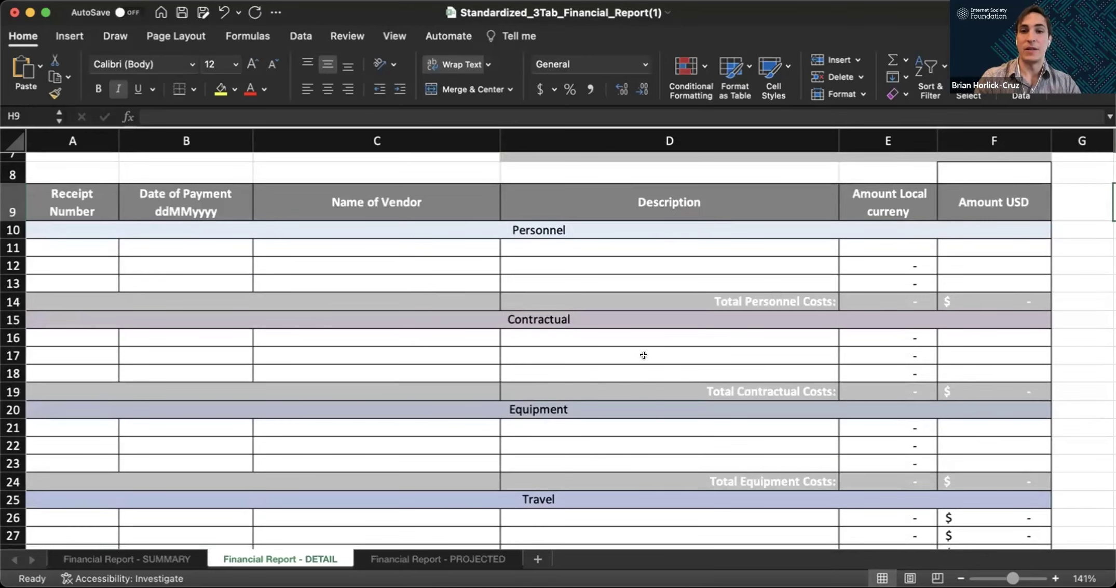
# Step: Examine the DETAIL sheet's local currency and USD amount columns from the Personnel table down to Subawards
pyautogui.scroll(-1, 661, 453)
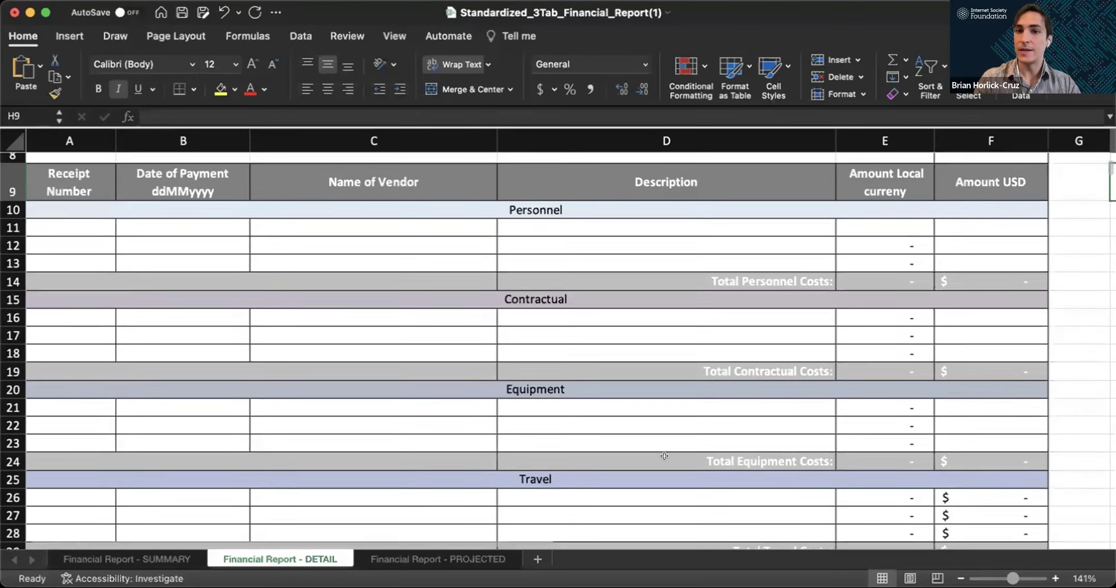
pyautogui.scroll(3, 665, 455)
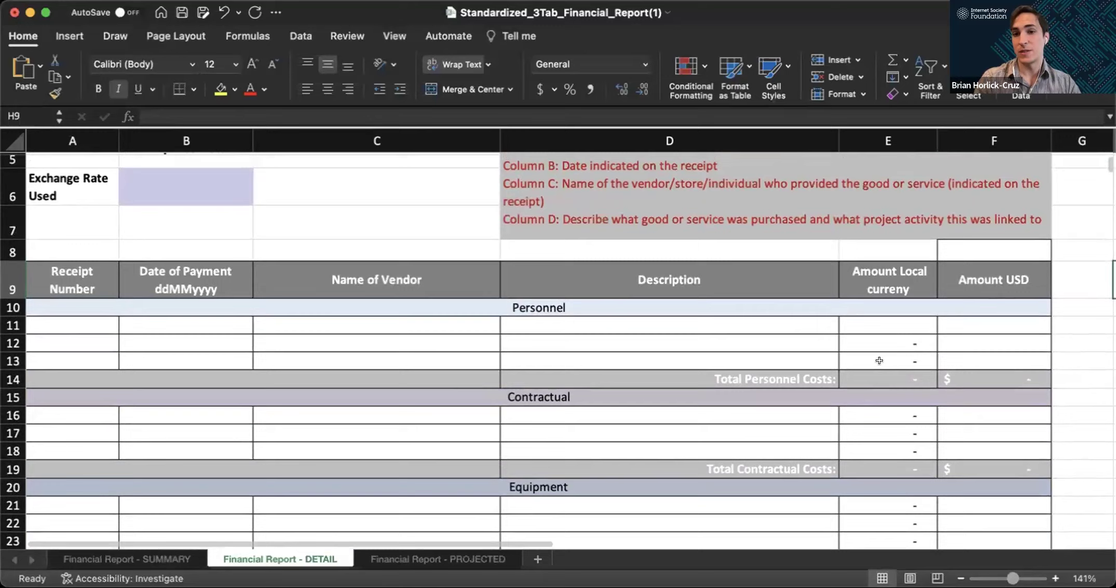
pyautogui.scroll(-1, 886, 321)
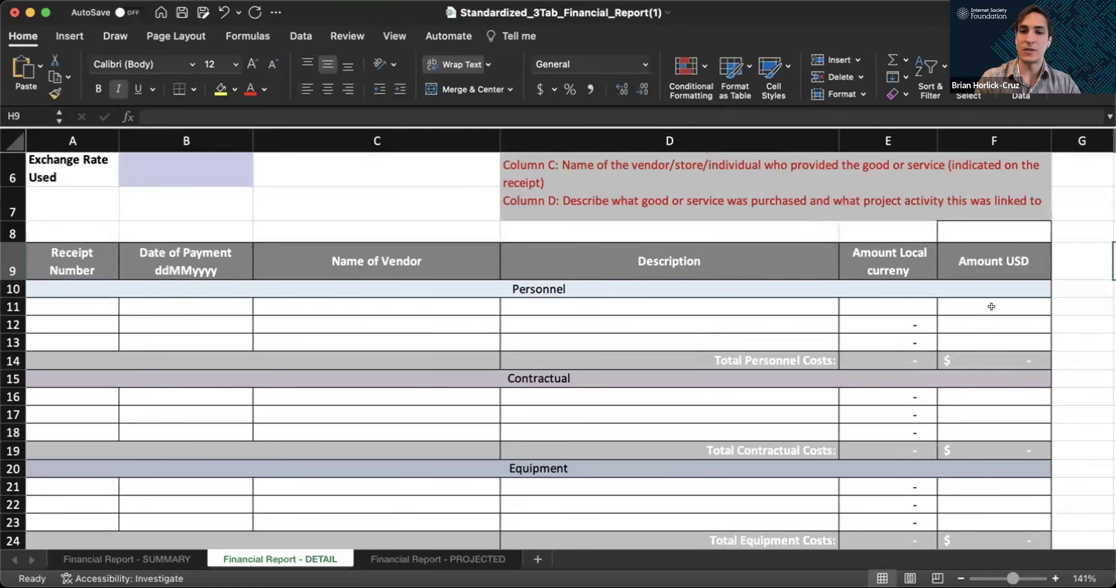
pyautogui.scroll(-3, 527, 507)
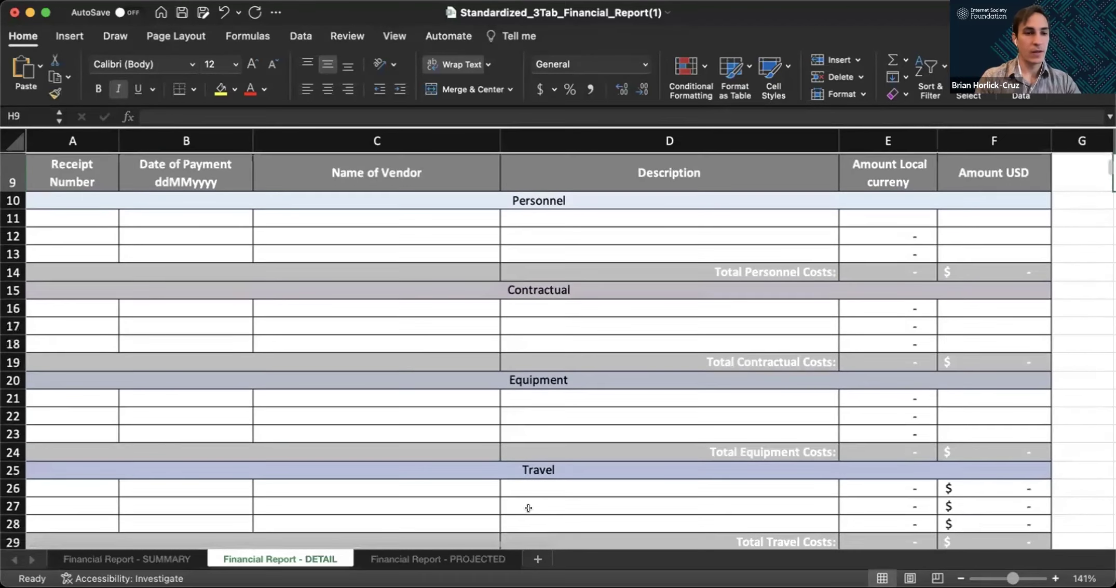
pyautogui.scroll(-5, 405, 438)
pyautogui.scroll(-1, 405, 443)
pyautogui.scroll(-2, 405, 444)
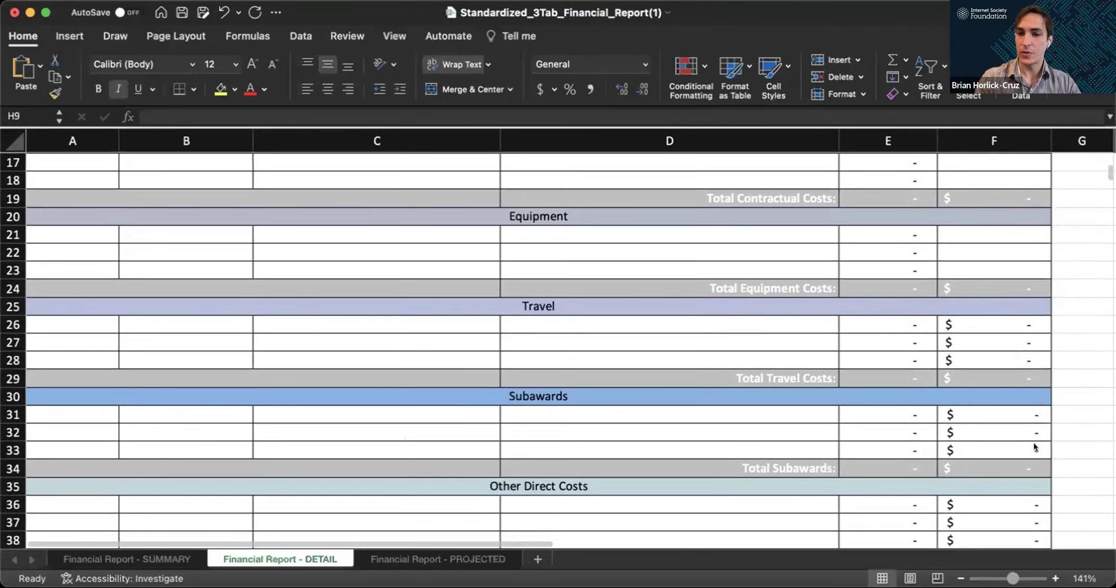
# Step: Inspect the USD amount cell in the second Subawards row and review the remaining cost tables through the TOTAL row
pyautogui.doubleClick(994, 431)
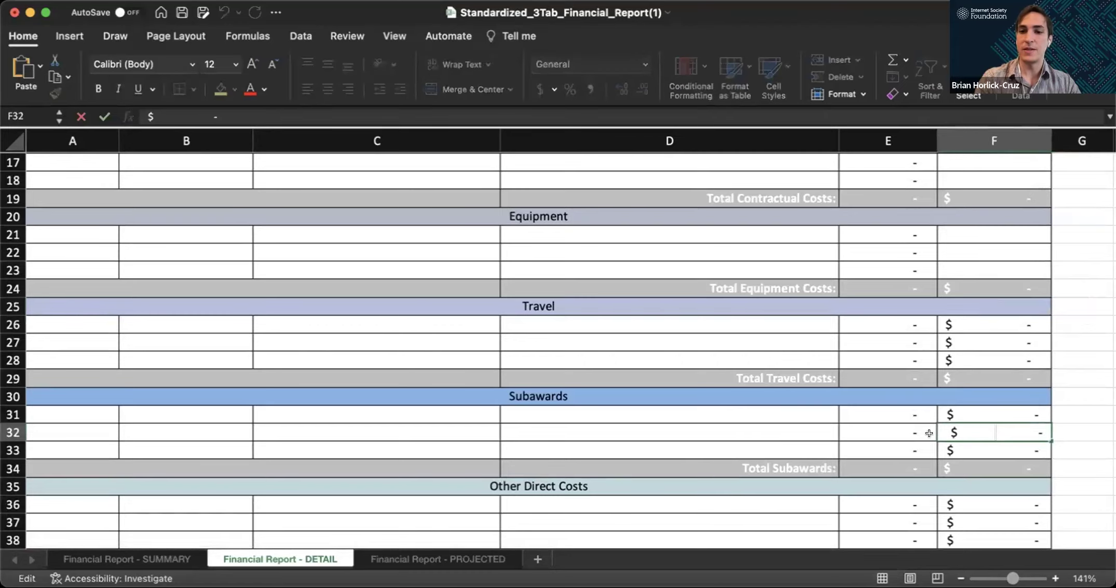
pyautogui.scroll(-5, 943, 457)
pyautogui.scroll(-5, 943, 457)
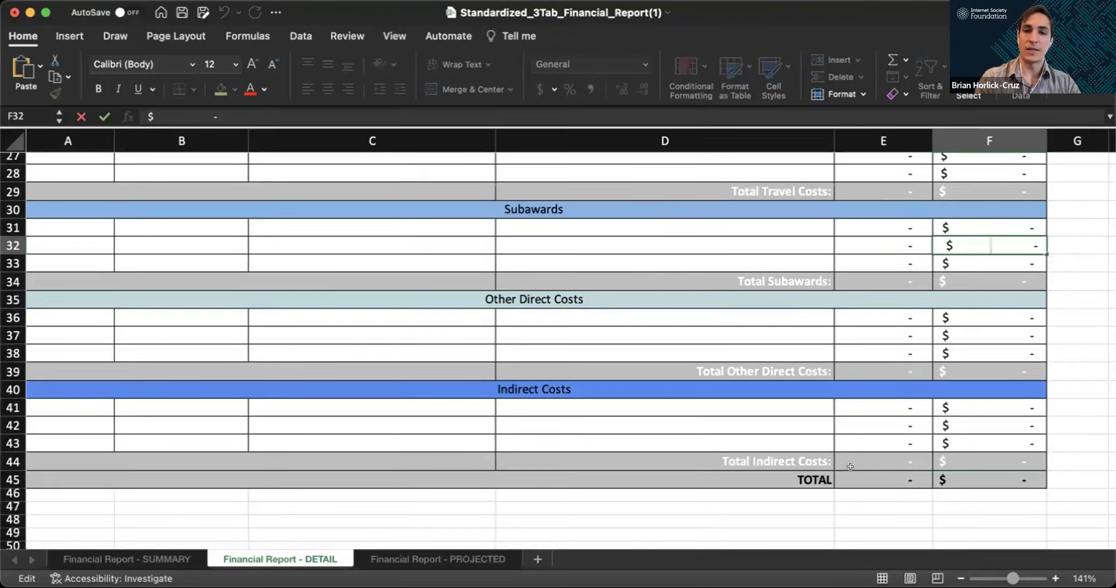
pyautogui.scroll(10, 850, 467)
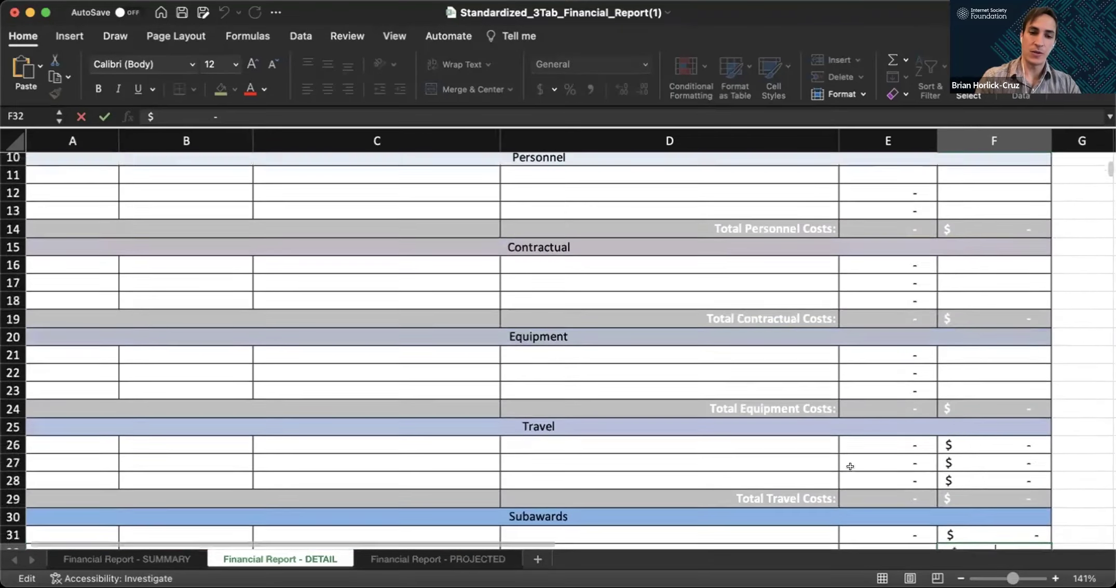
pyautogui.scroll(3, 850, 467)
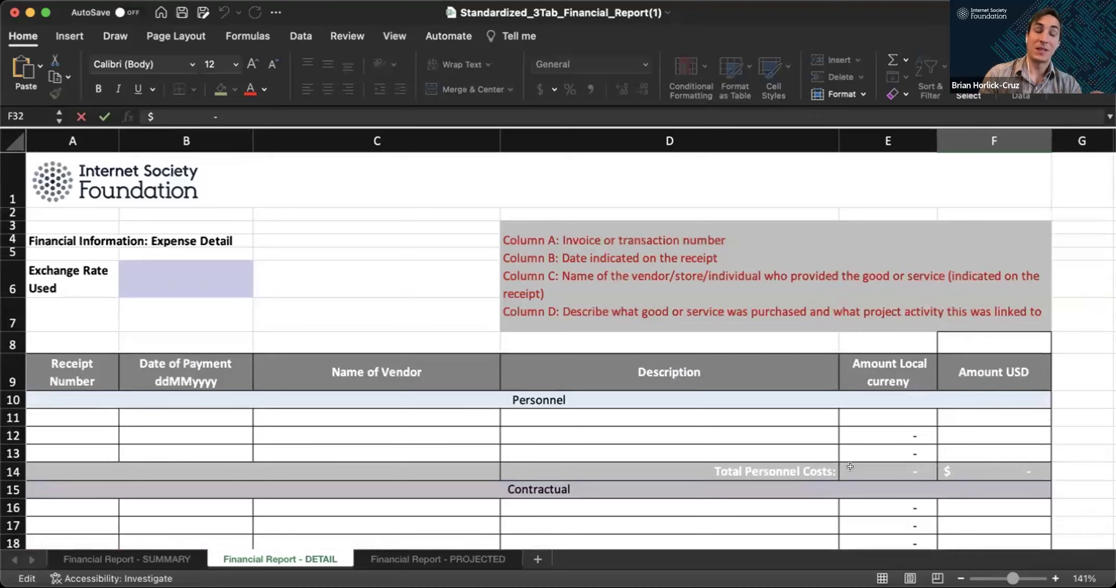
# Step: Check the SUMMARY sheet's budget categories and expense columns, and return to the Financial Report - DETAIL sheet
pyautogui.click(163, 555)
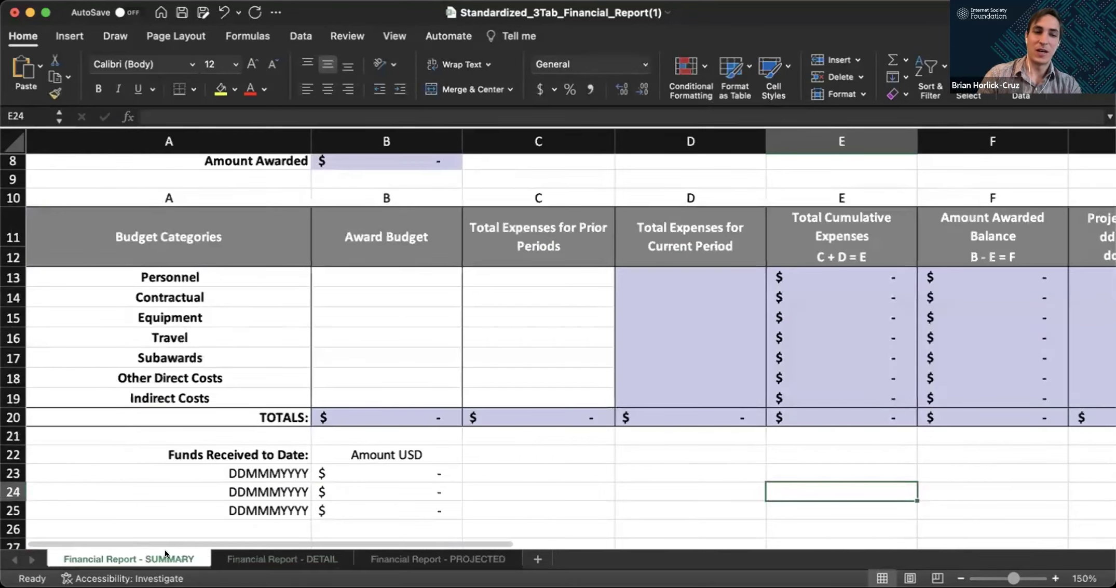
pyautogui.click(250, 561)
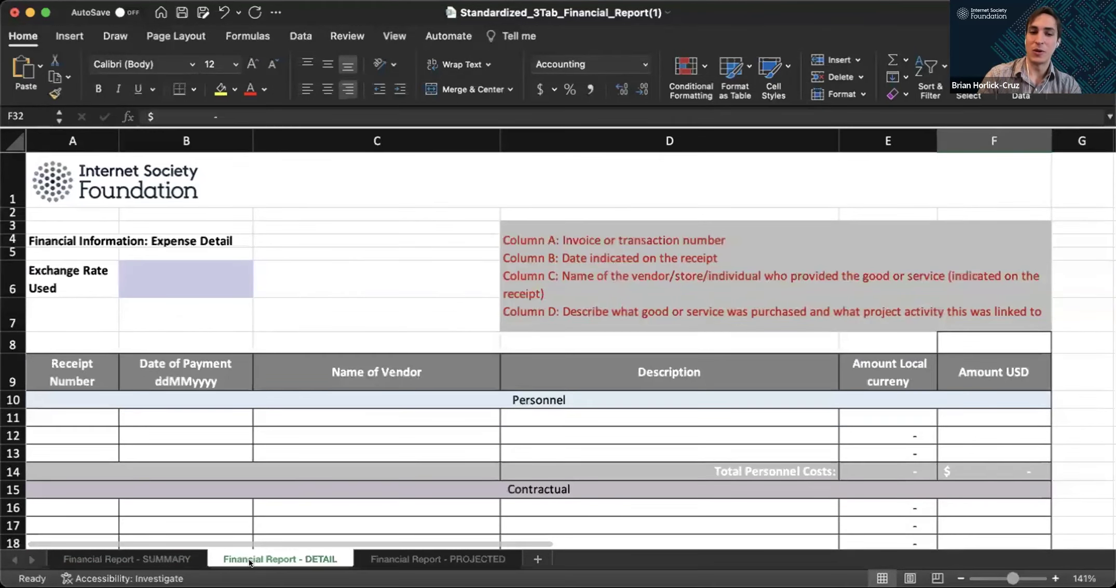